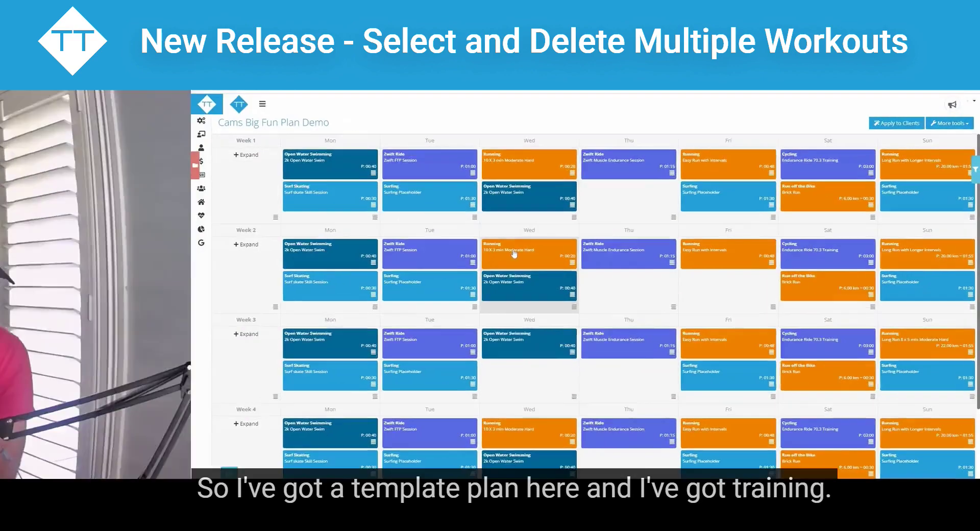
scroll(595, 259, "down", 2)
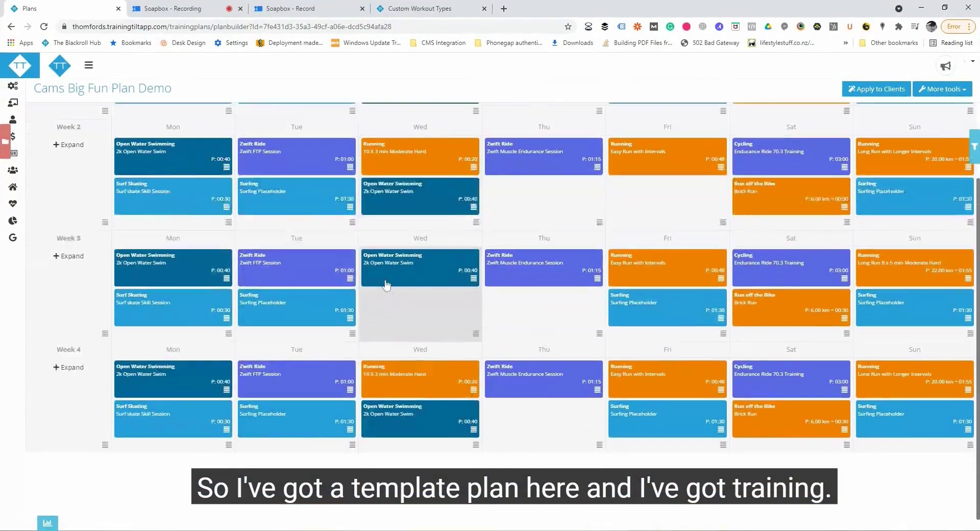
scroll(383, 281, "up", 2)
scroll(326, 253, "down", 2)
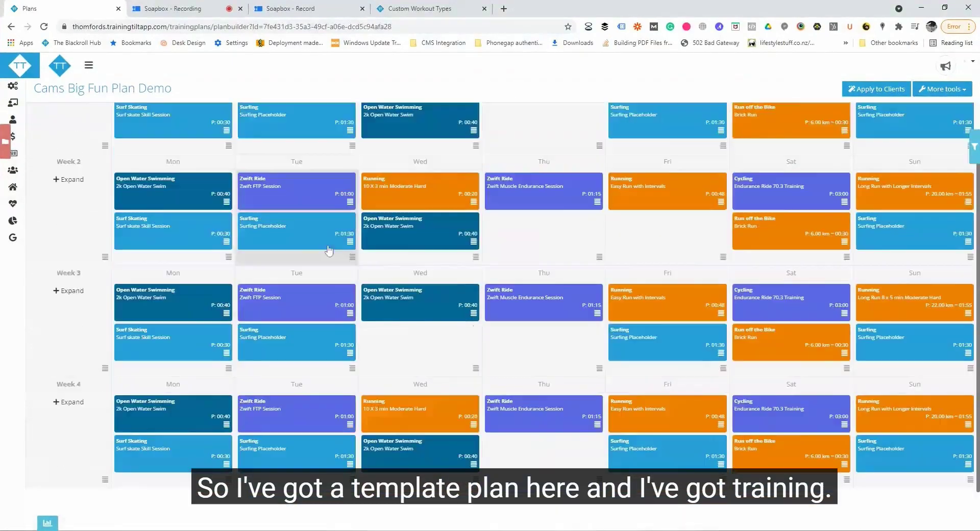
scroll(326, 253, "up", 2)
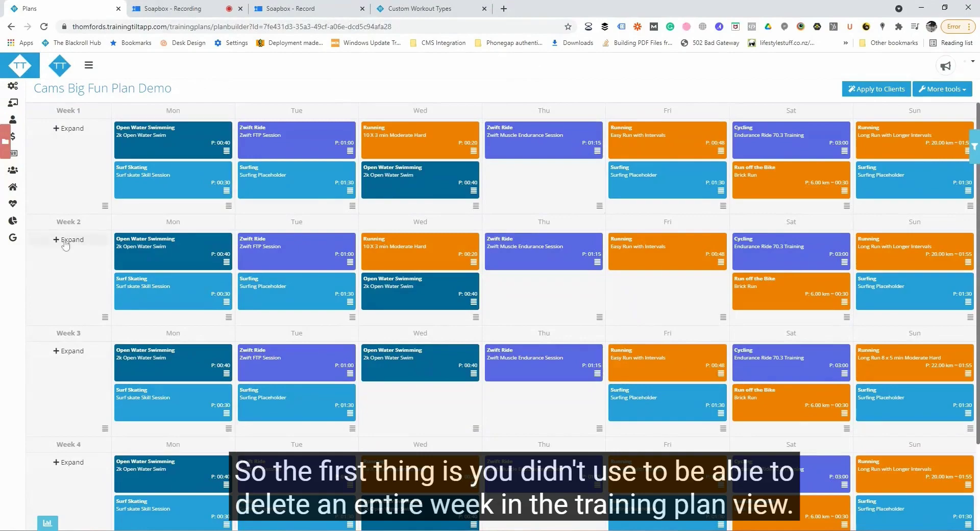
Step: Copy week 1 of the training plan and delete the whole week
left_click(105, 206)
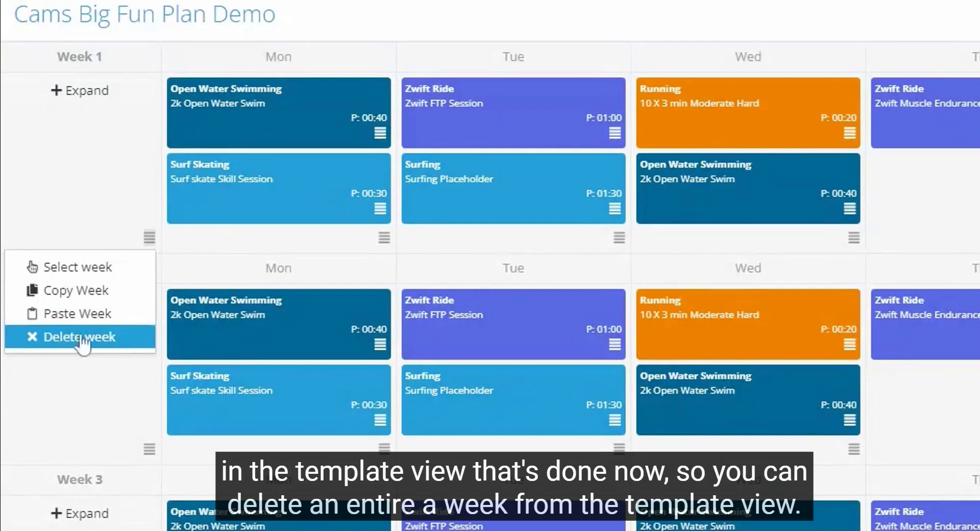
left_click(66, 290)
left_click(149, 237)
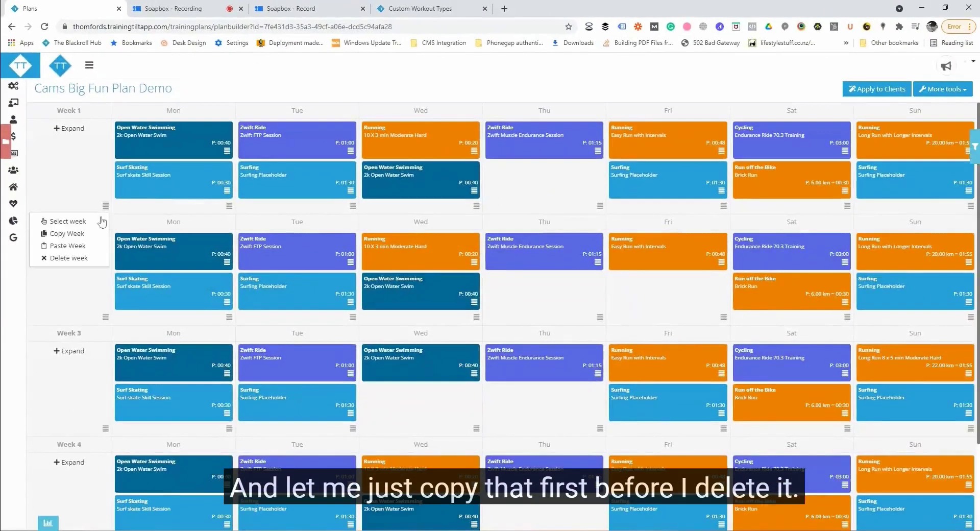
left_click(83, 337)
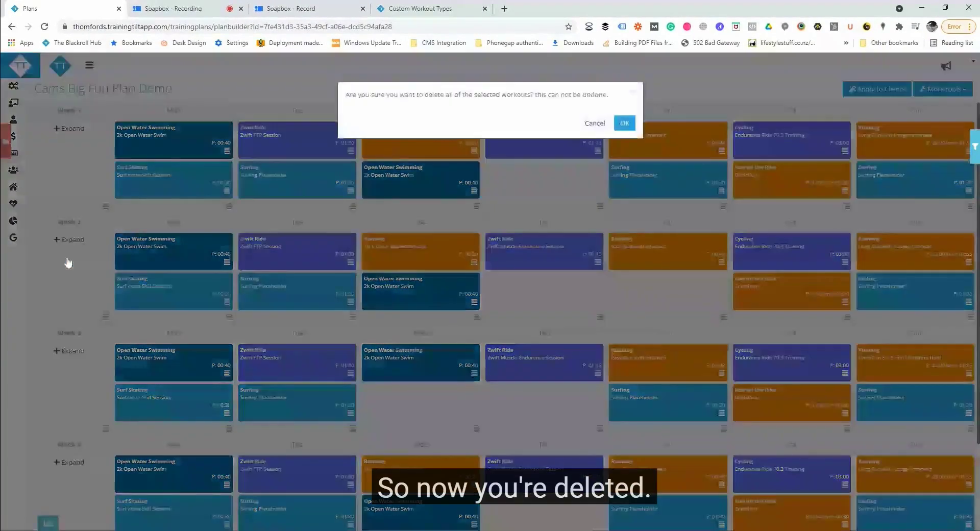
left_click(631, 128)
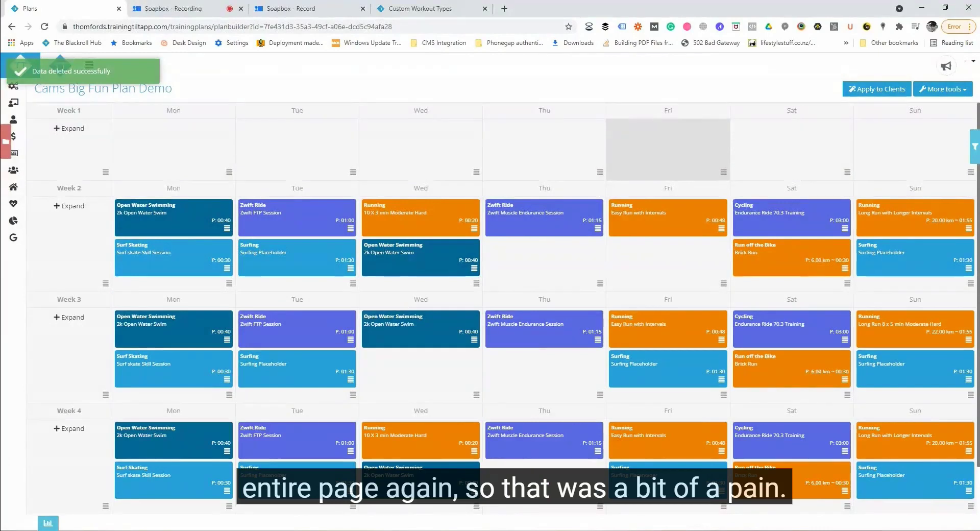
Step: Paste the copied week back into the empty week 1
left_click(105, 173)
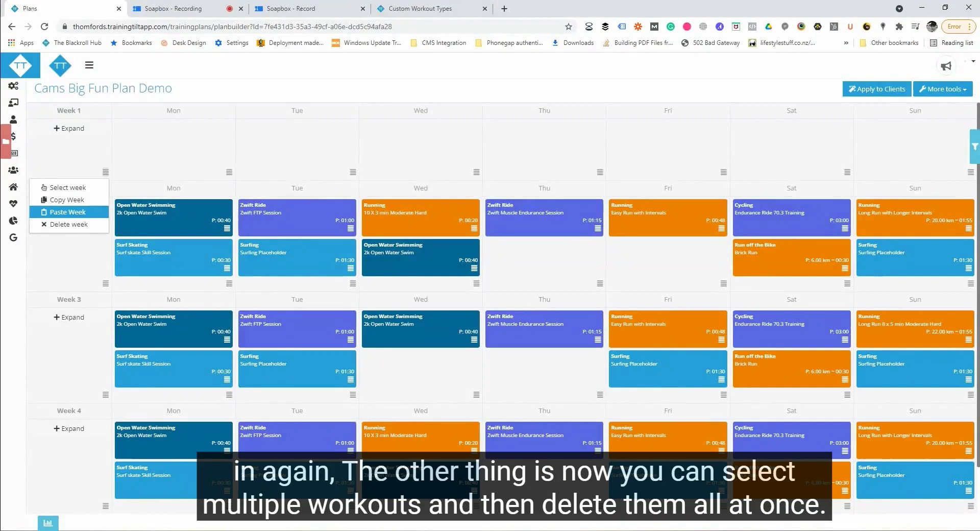
left_click(68, 212)
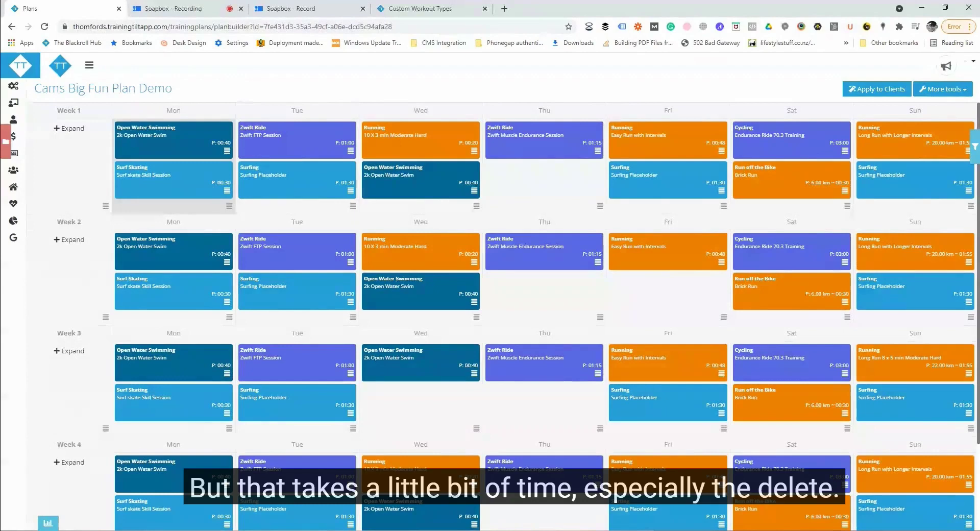
left_click(227, 152)
left_click(199, 191)
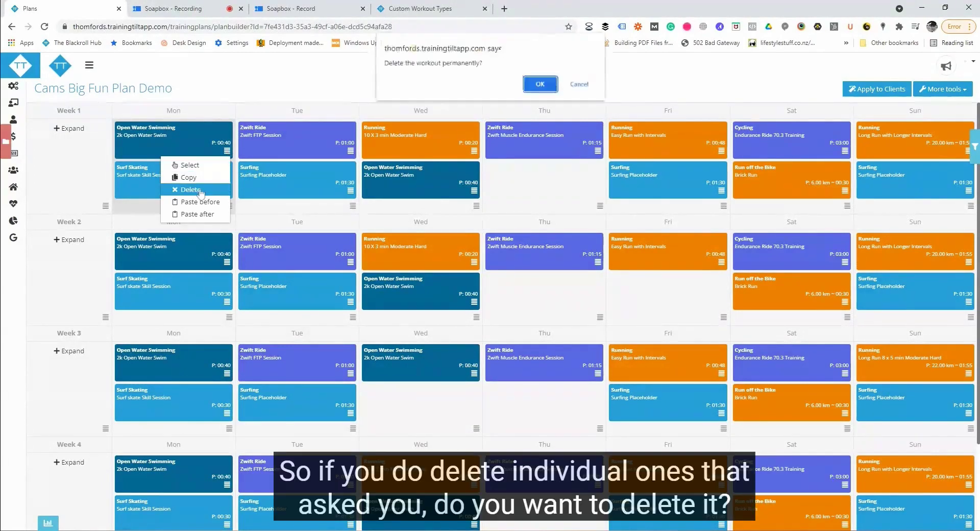
left_click(580, 85)
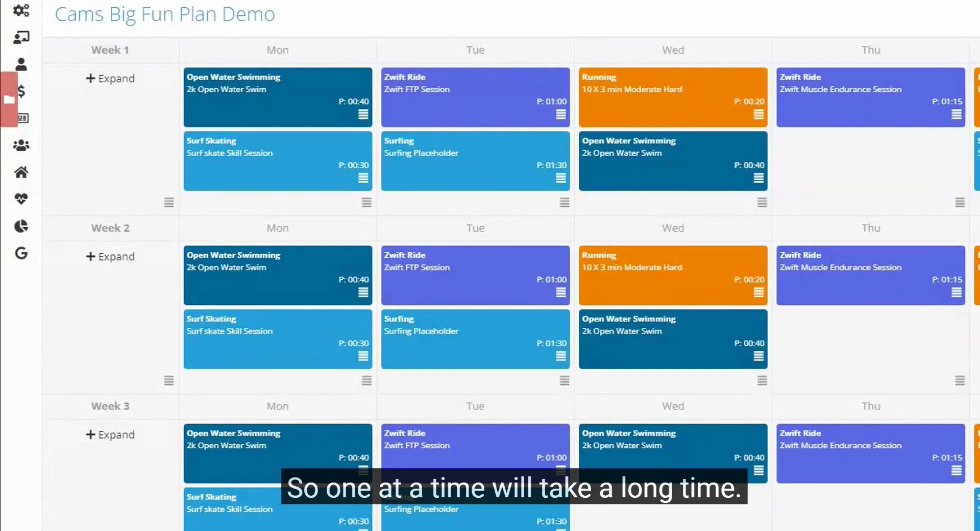
Step: Select the entire week 1 and the whole Monday of week 2
left_click(169, 202)
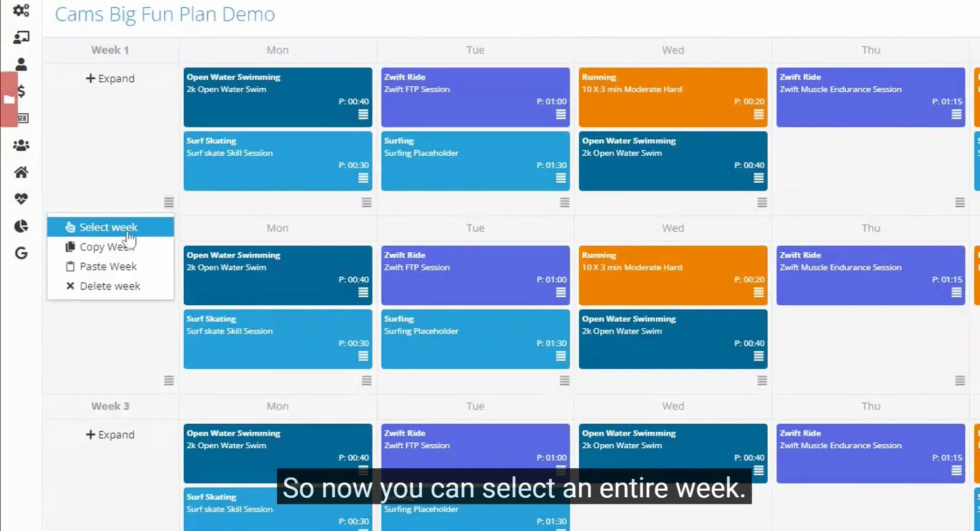
left_click(129, 230)
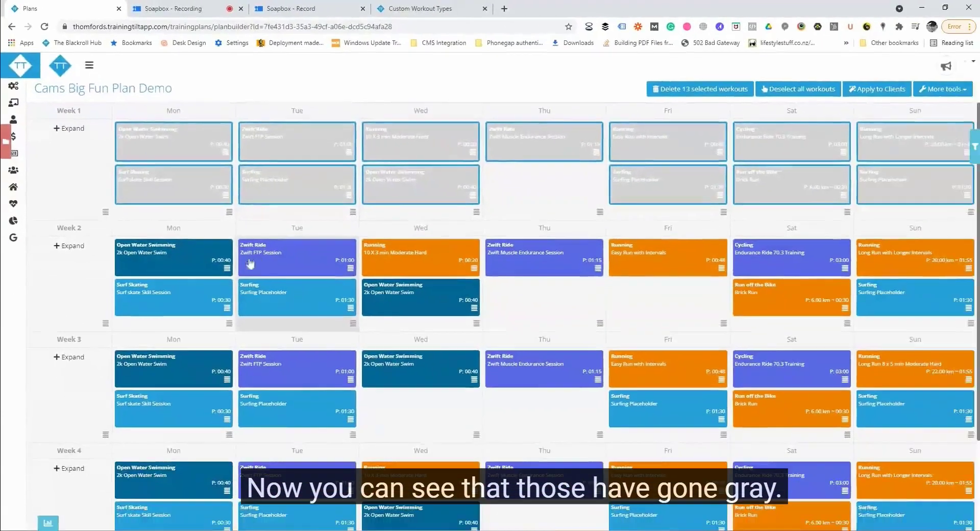
left_click(230, 323)
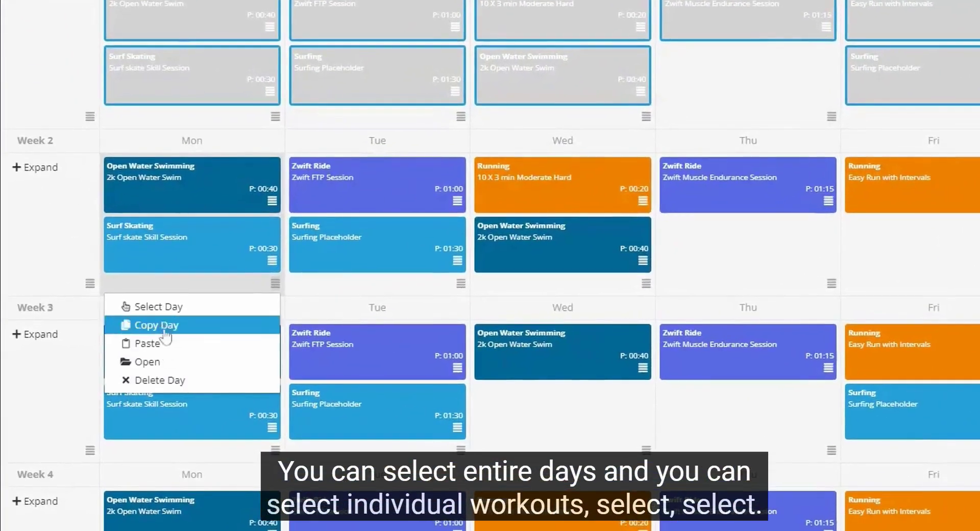
left_click(161, 307)
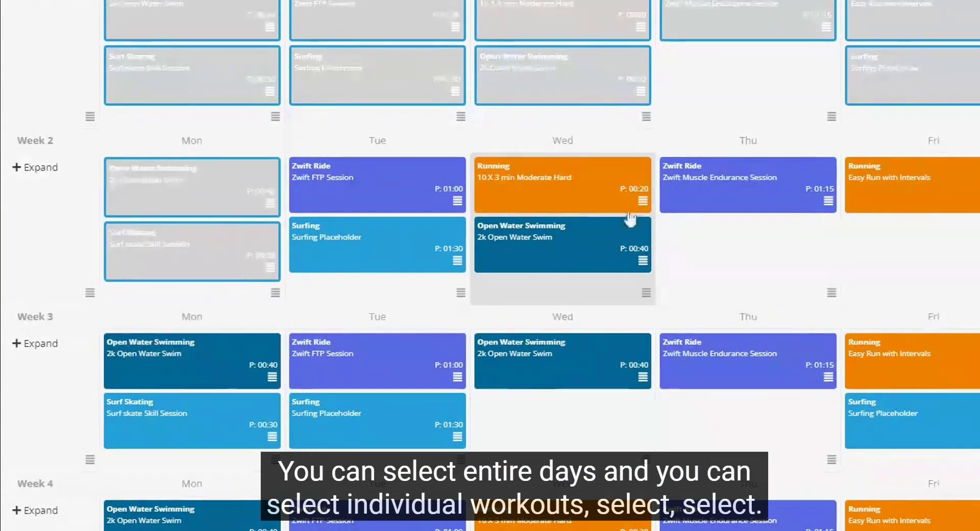
Step: Add Wednesday's Running workout and Thursday's Zwift Ride workout in week 2 to the selection
left_click(643, 202)
left_click(576, 222)
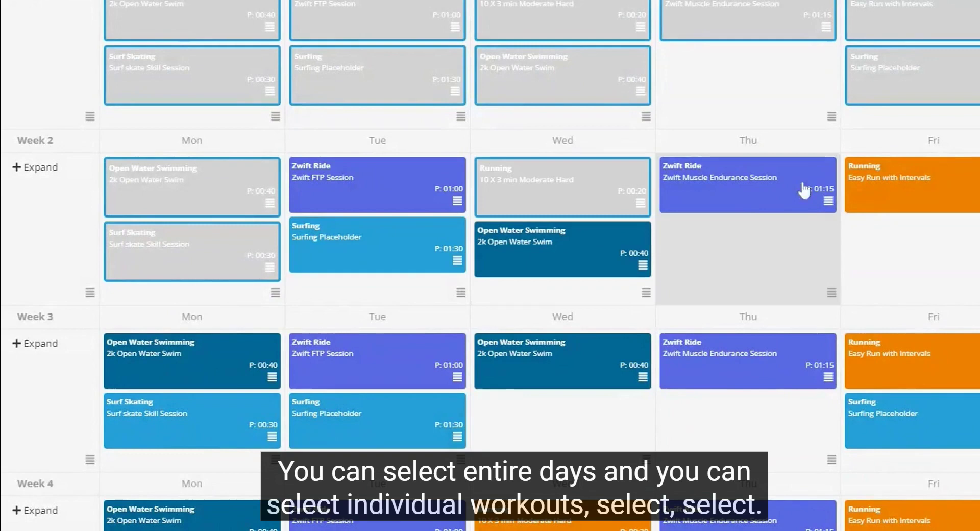
left_click(829, 202)
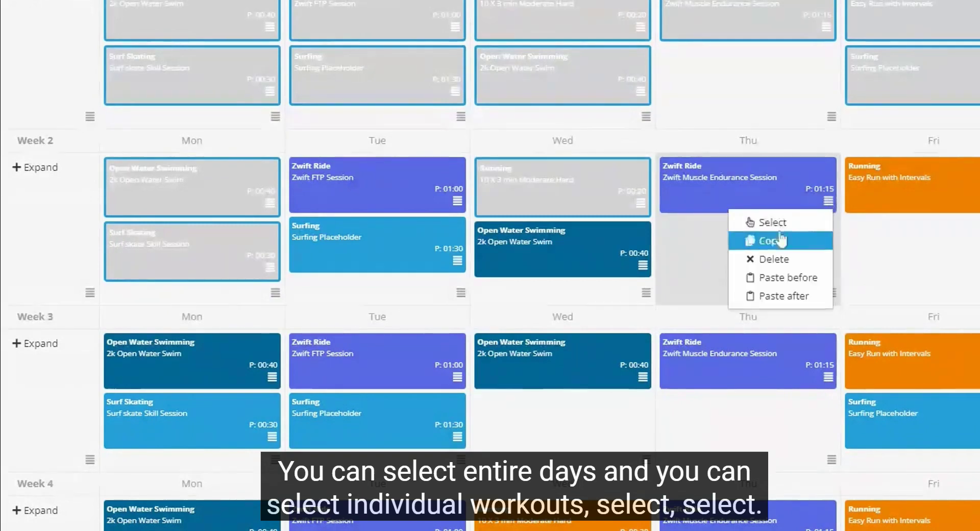
left_click(776, 242)
left_click(829, 201)
left_click(780, 223)
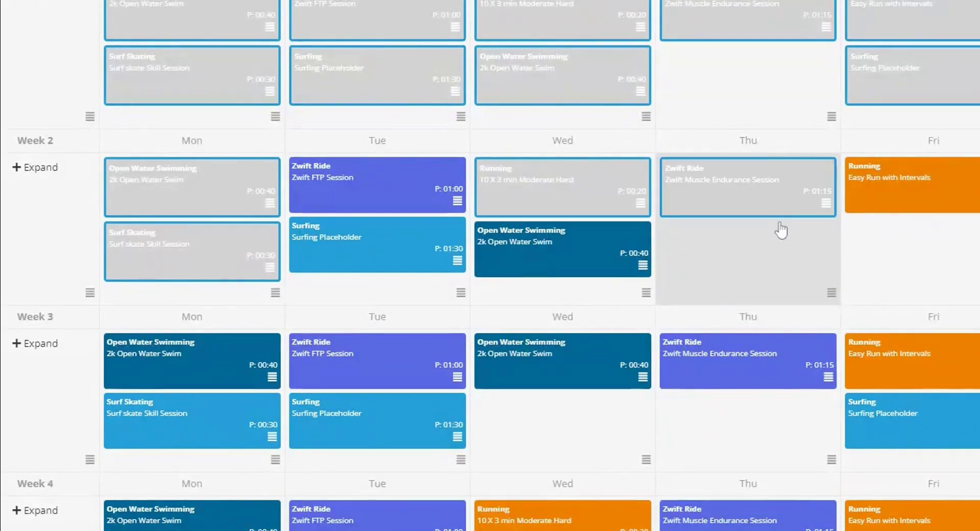
Step: Copy week 1 and delete all 17 selected workouts at once
left_click(90, 117)
left_click(32, 158)
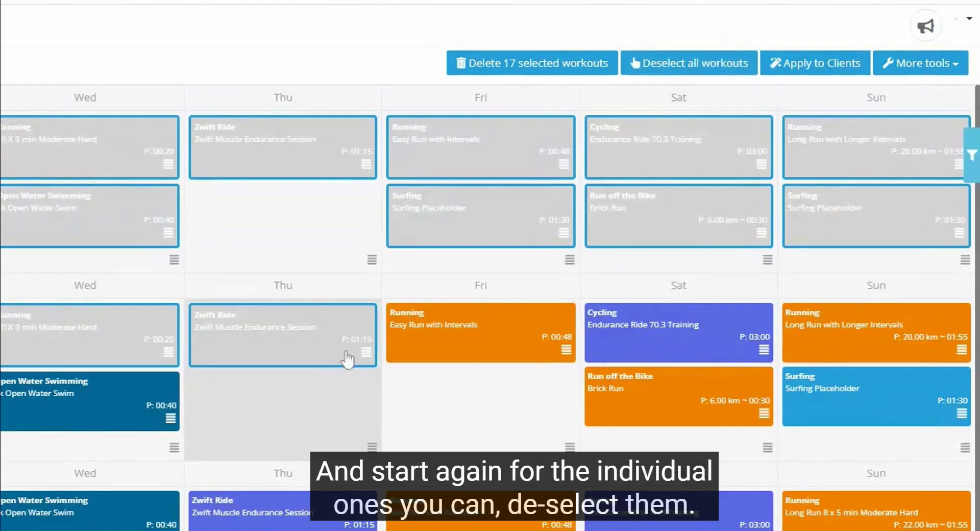
left_click(366, 352)
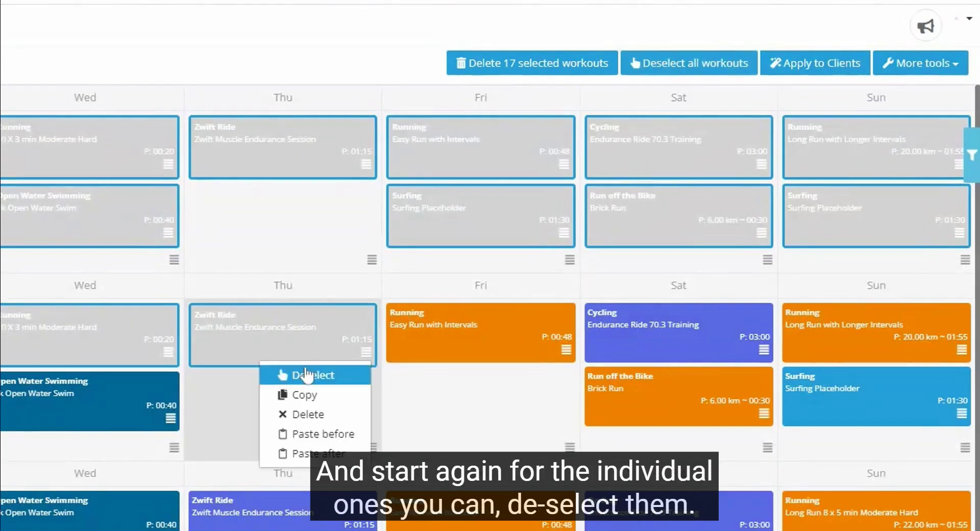
left_click(400, 289)
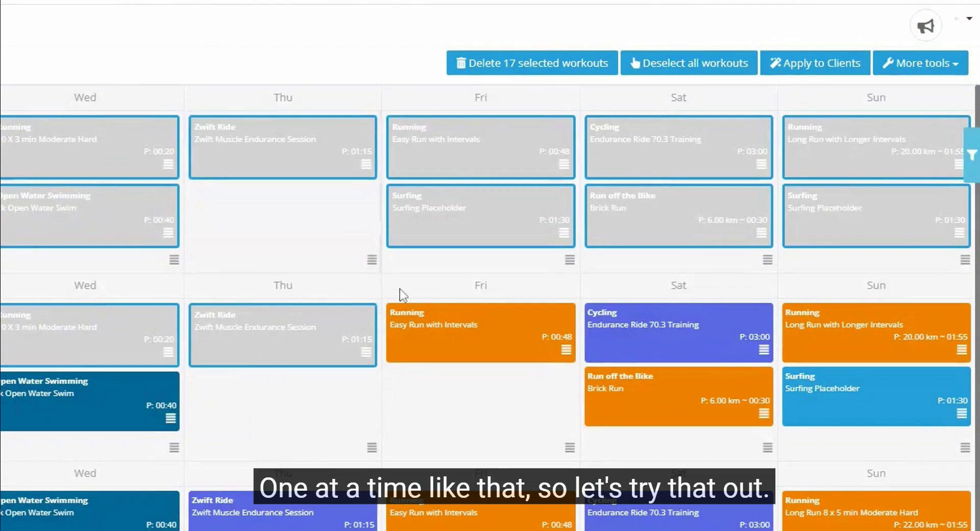
left_click(520, 63)
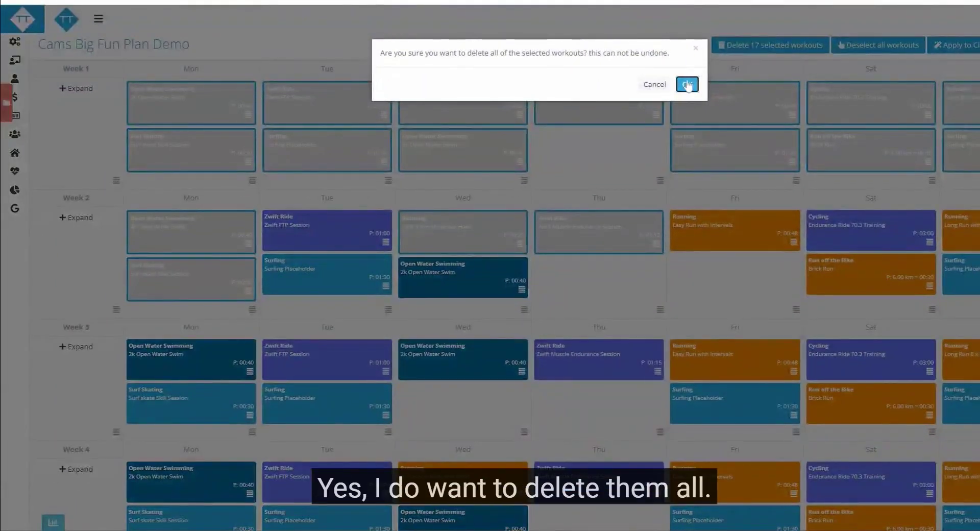
left_click(688, 85)
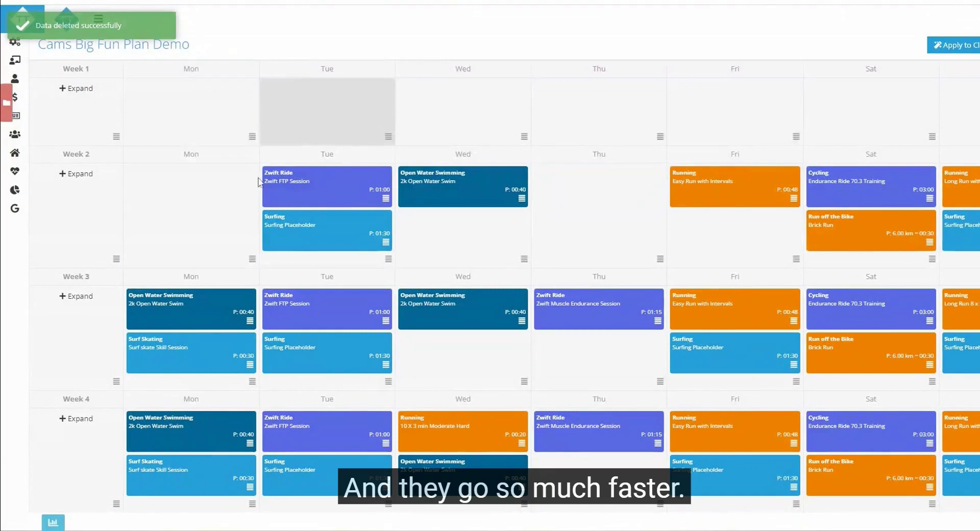
Step: Select the whole Tuesday in weeks 2 and 3 and deselect all workouts again
left_click(389, 260)
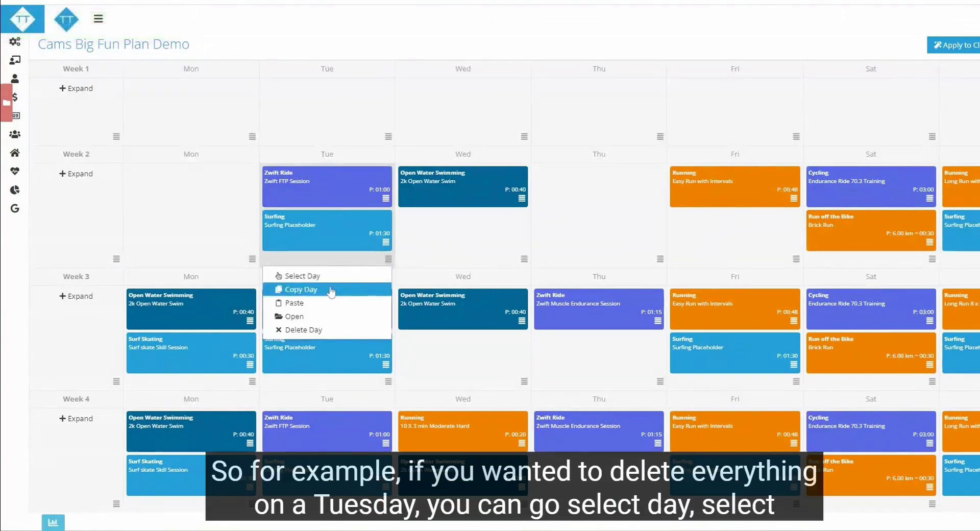
left_click(301, 276)
left_click(383, 389)
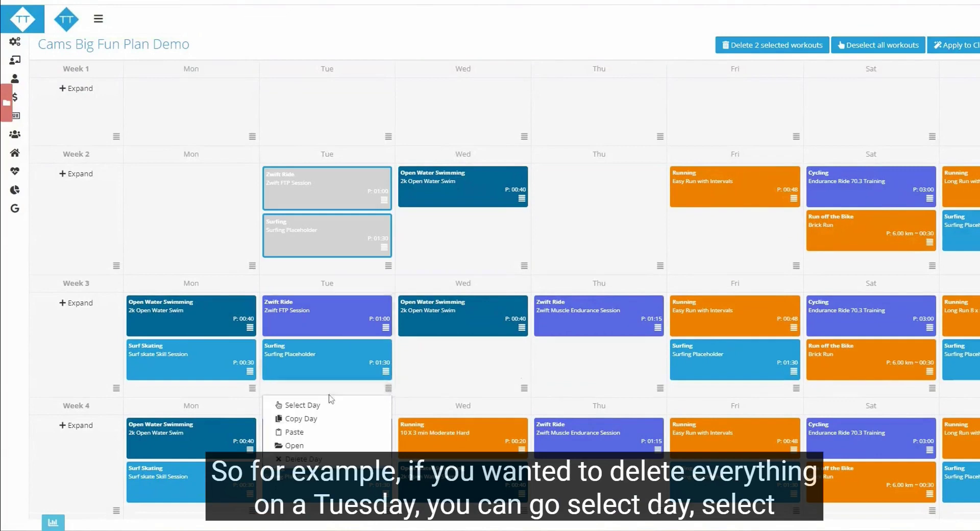
left_click(314, 406)
scroll(320, 403, "down", 2)
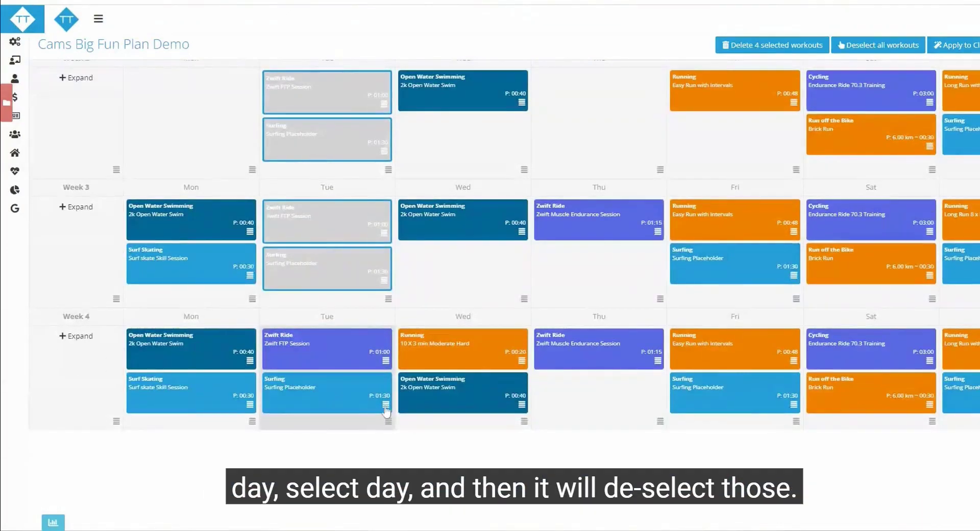
left_click(874, 47)
Step: Restore the week 1 workouts by pasting the copied week into week 1
scroll(885, 46, "up", 3)
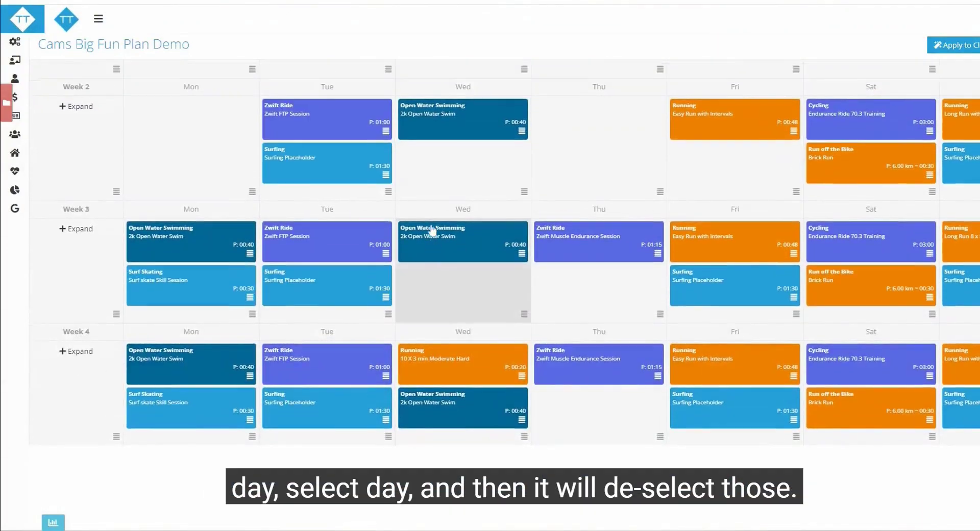
left_click(116, 137)
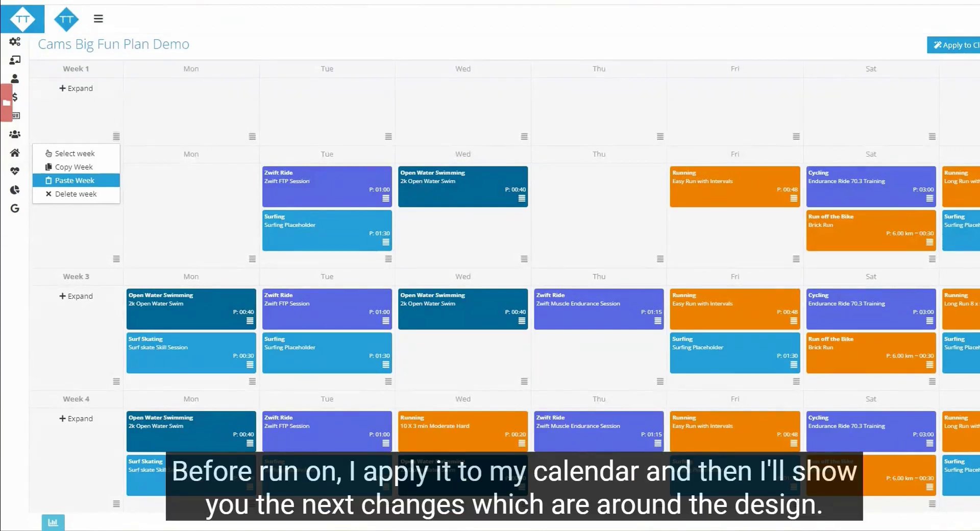
left_click(75, 180)
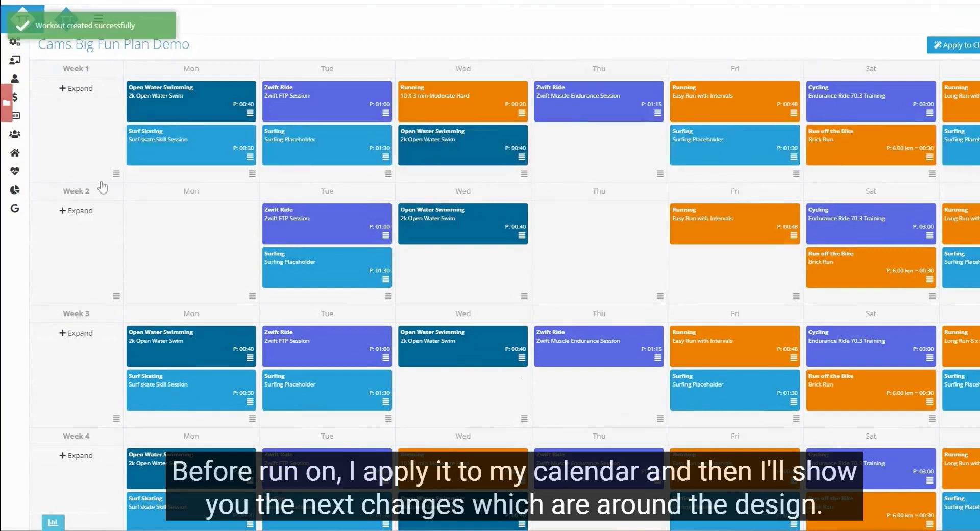
Step: Copy the whole Monday of week 1 and paste it into Monday of week 2
left_click(253, 174)
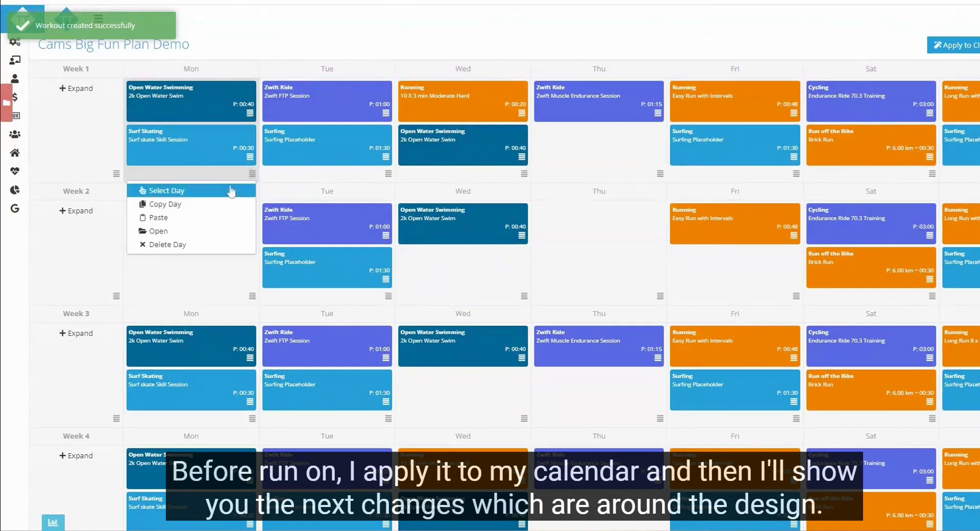
left_click(172, 205)
left_click(253, 297)
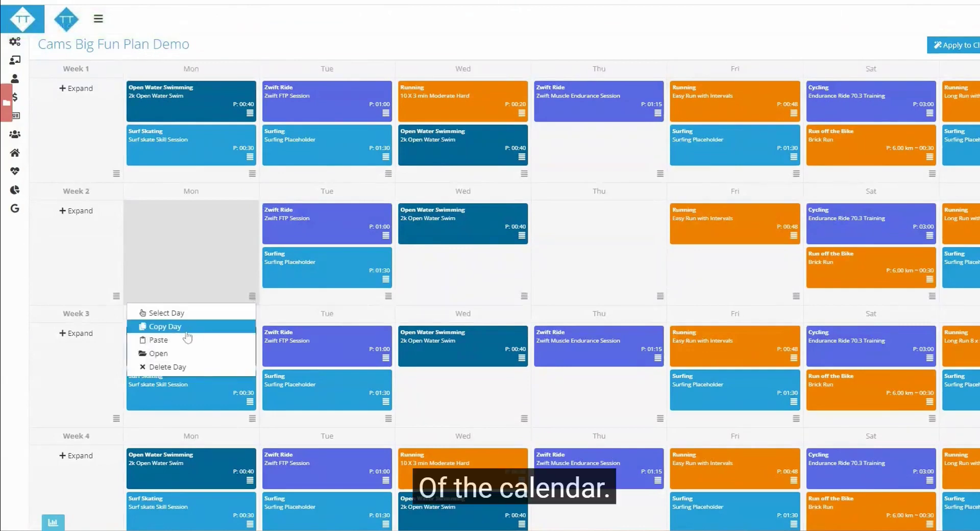
left_click(158, 339)
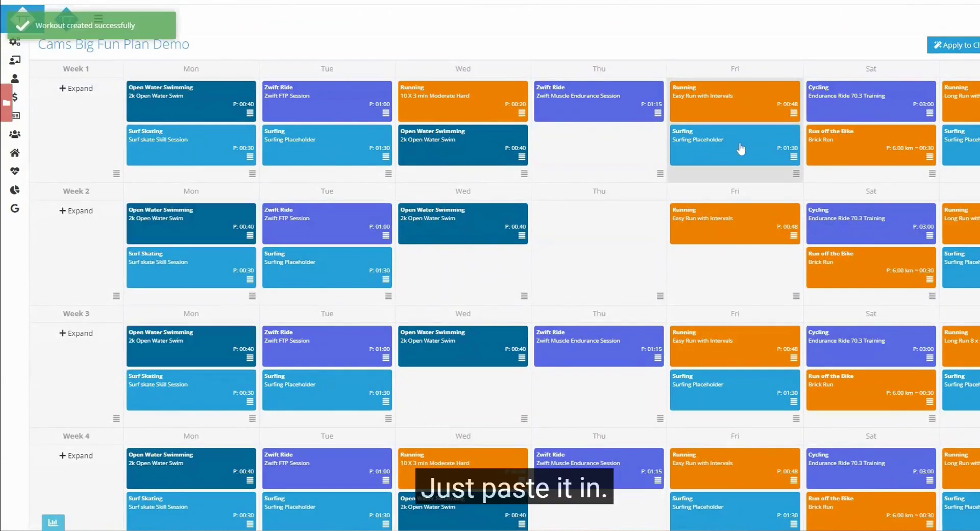
Step: Copy Thursday's Zwift Muscle Endurance Session from week 1 and paste it into Thursday of week 2
left_click(657, 114)
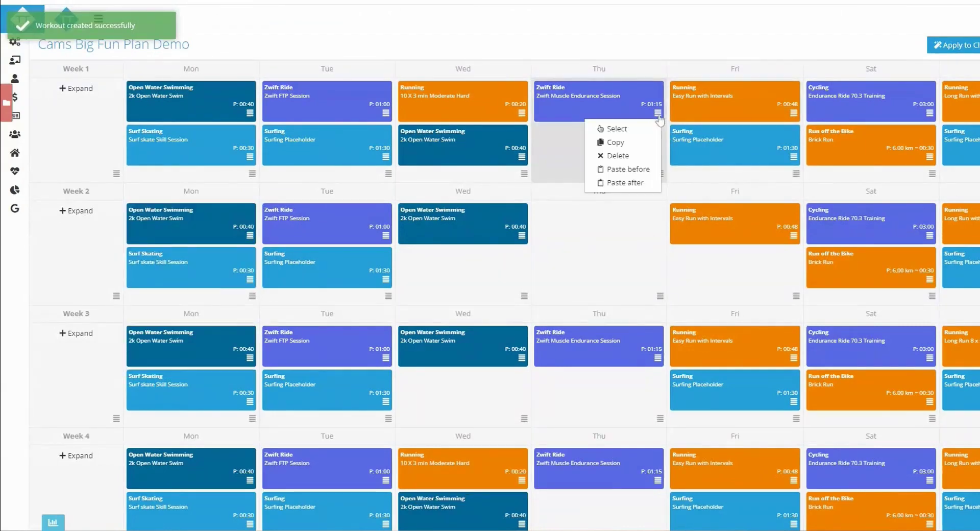
left_click(624, 141)
left_click(659, 296)
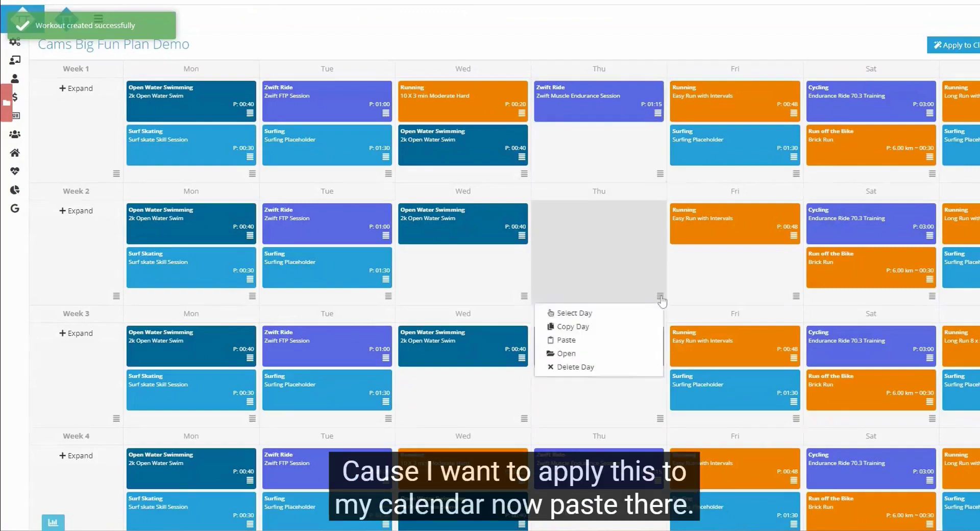
left_click(589, 341)
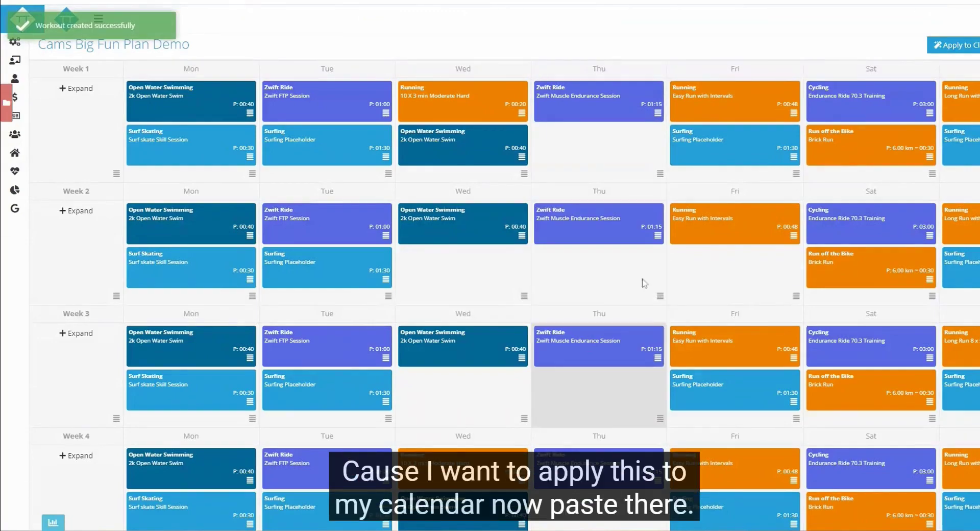
Step: Apply the entire plan to the coach's own client account from 18 Oct 2021, replacing existing sessions and opening the schedule for editing
left_click(969, 47)
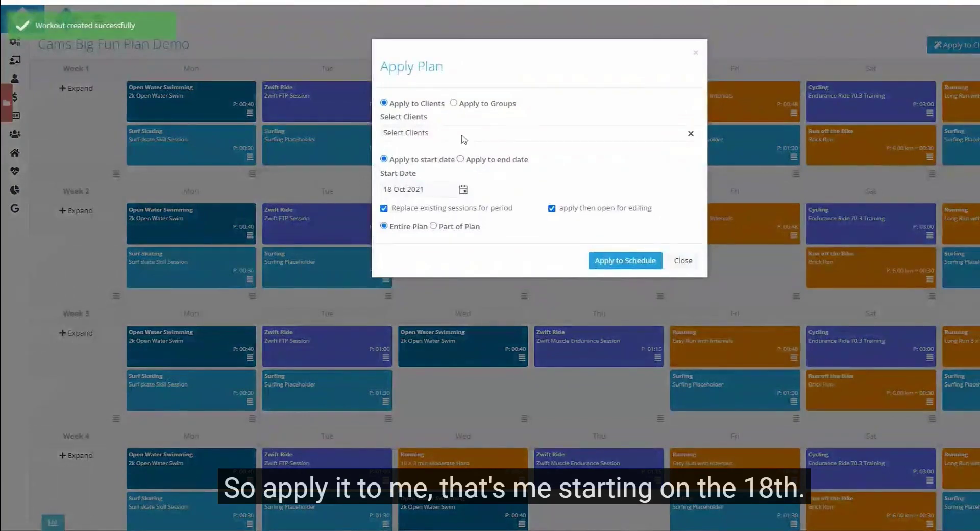
left_click(463, 137)
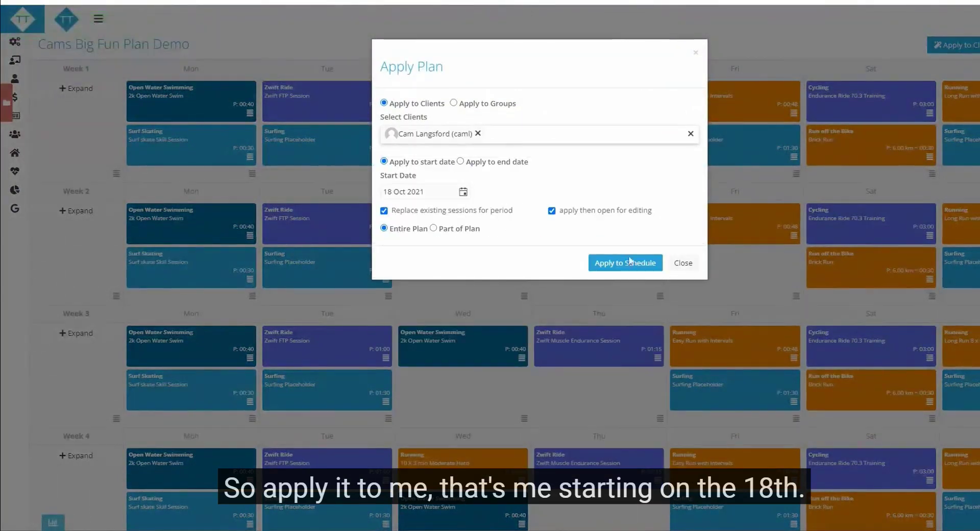
left_click(632, 265)
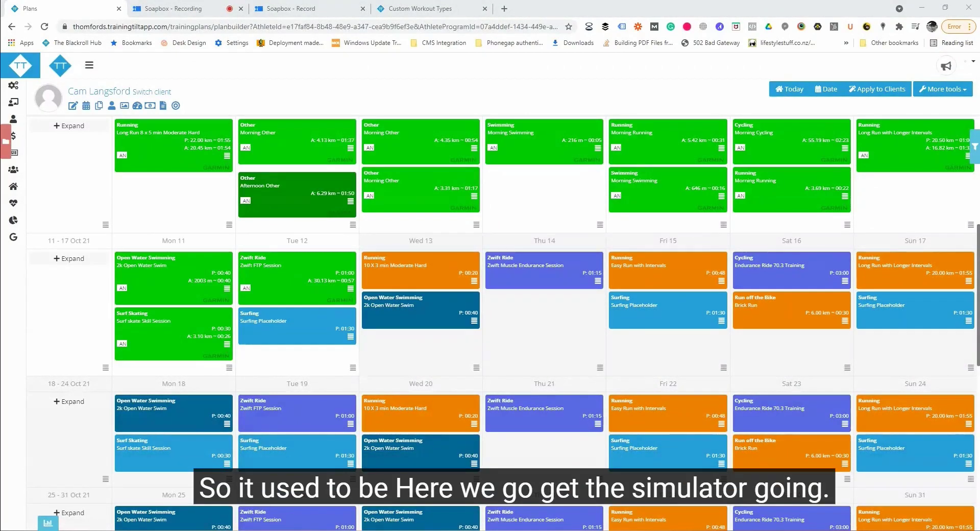
Step: Show the client's calendar in a simulated phone view and look through the weeks from 4 October down to 25–31 October
key("ctrl+shift+m")
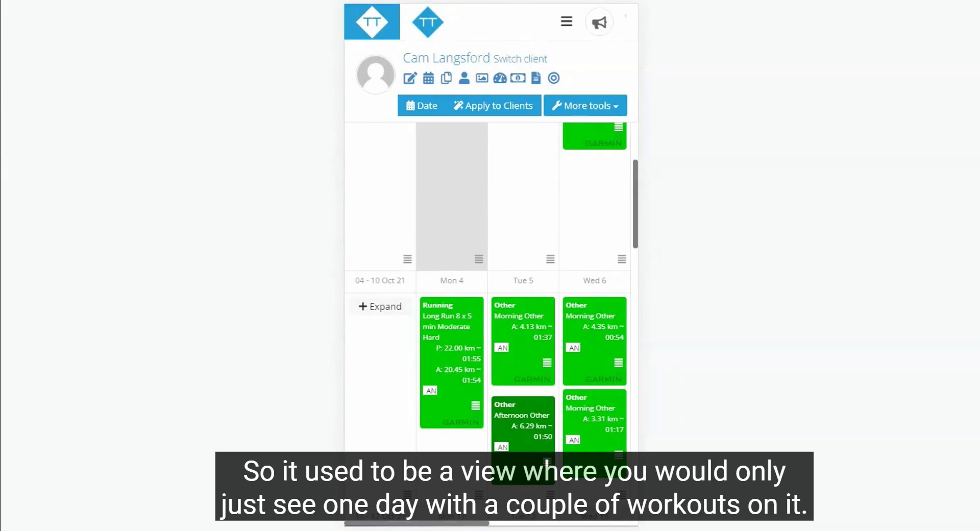
key("ctrl+shift+c")
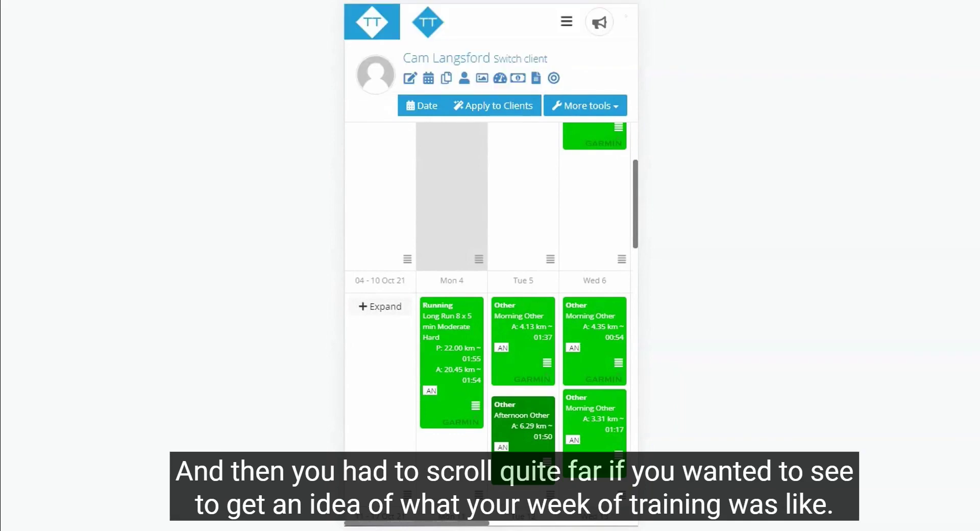
scroll(444, 377, "down", 3)
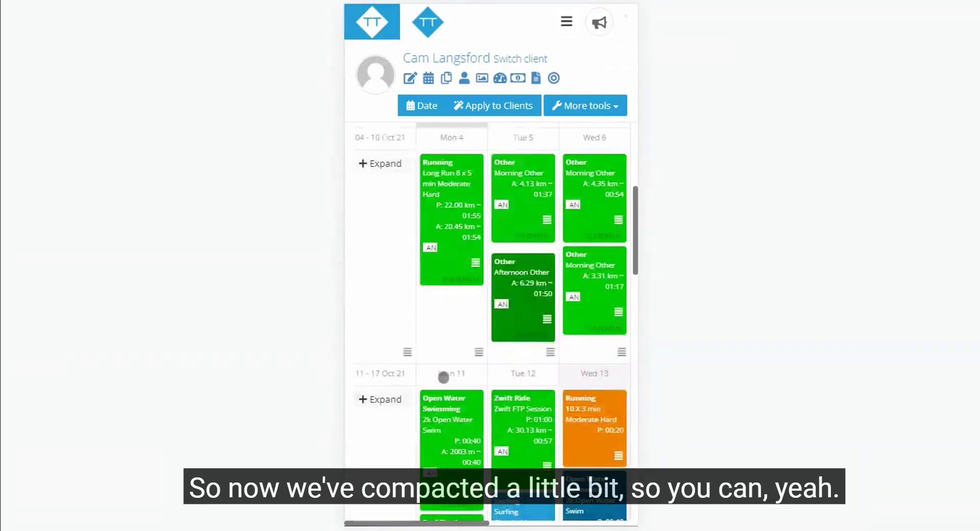
scroll(409, 428, "down", 5)
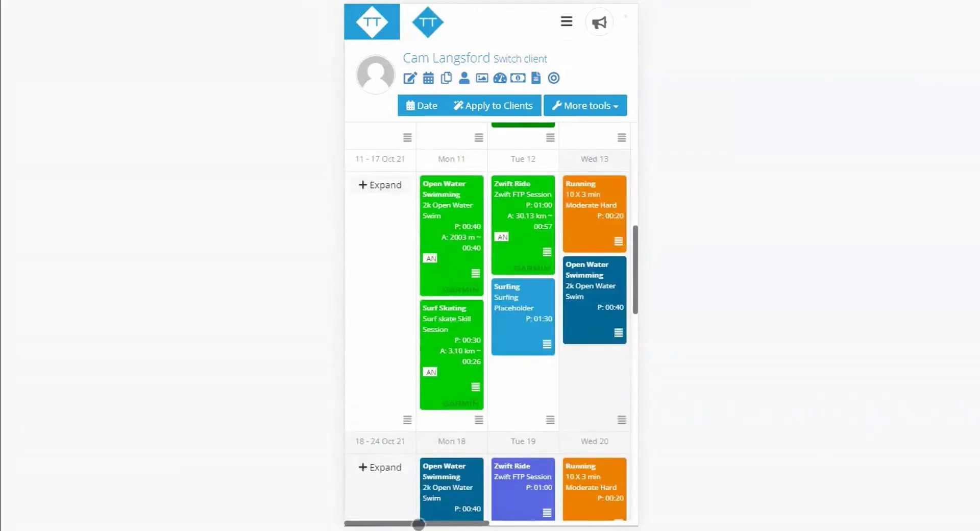
scroll(420, 523, "down", 4)
scroll(420, 523, "down", 3)
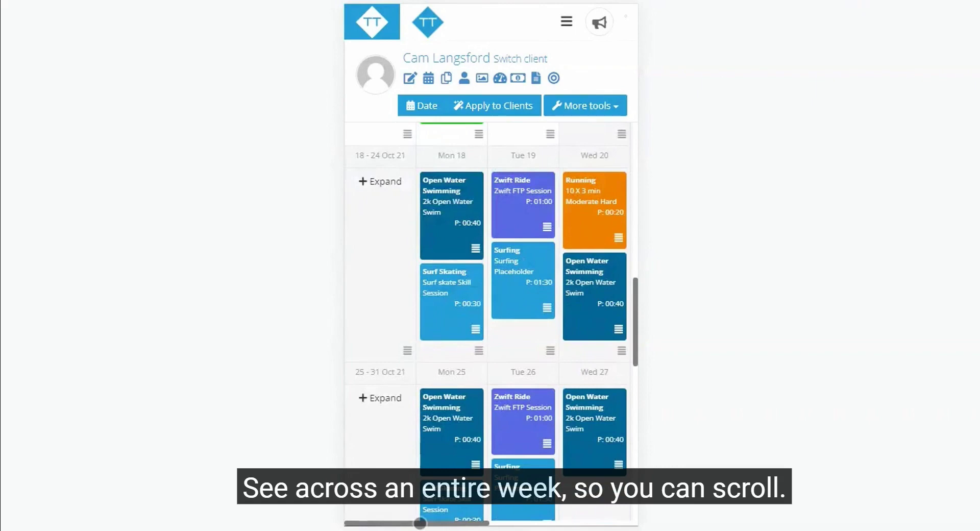
Step: Examine the 18–24 and 25–31 October weeks across all days, from Monday to Sunday and back, in the phone-sized calendar
left_click_drag(417, 523, 549, 523)
left_click_drag(419, 301, 551, 307)
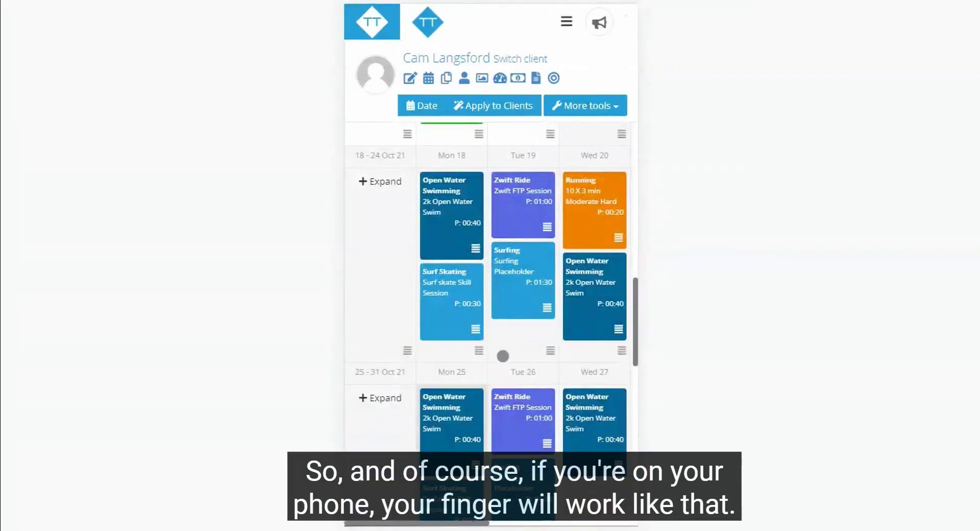
left_click_drag(503, 356, 370, 354)
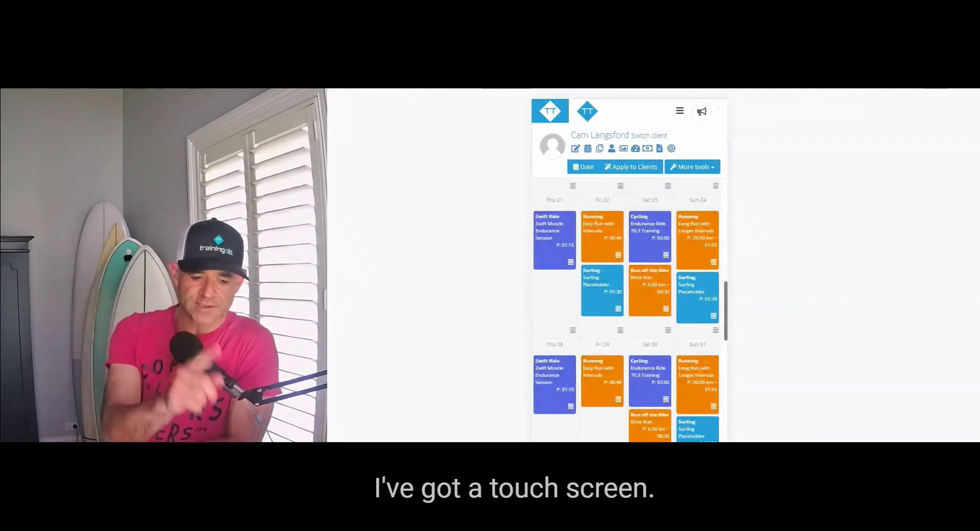
scroll(628, 270, "left", 5)
scroll(629, 270, "right", 5)
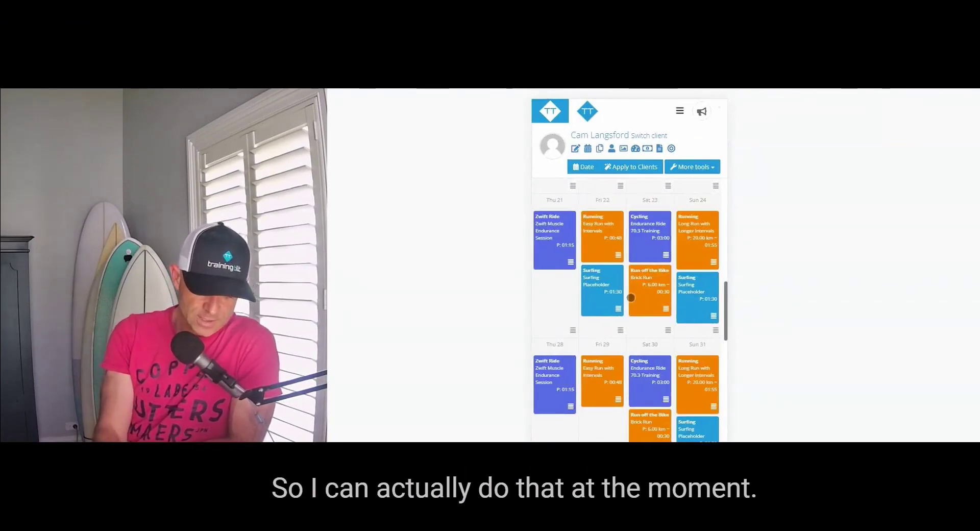
scroll(544, 437, "left", 5)
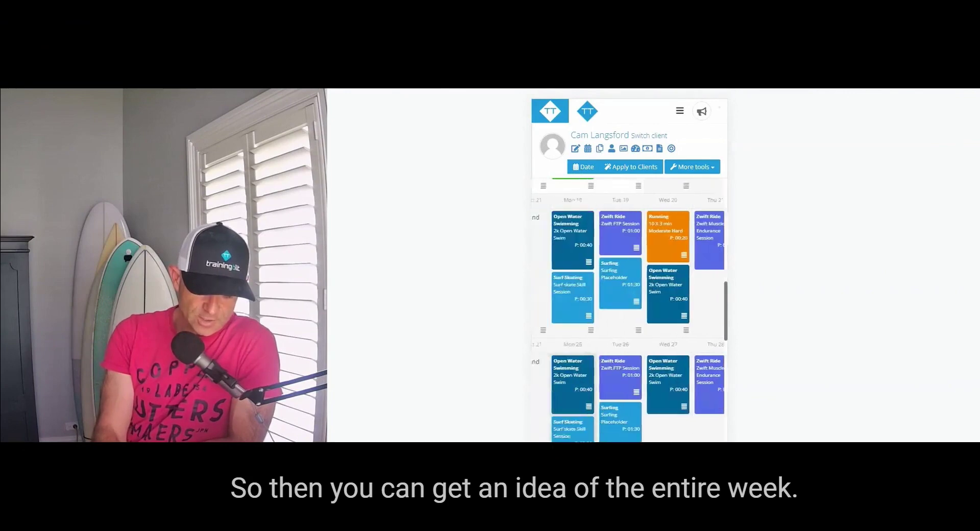